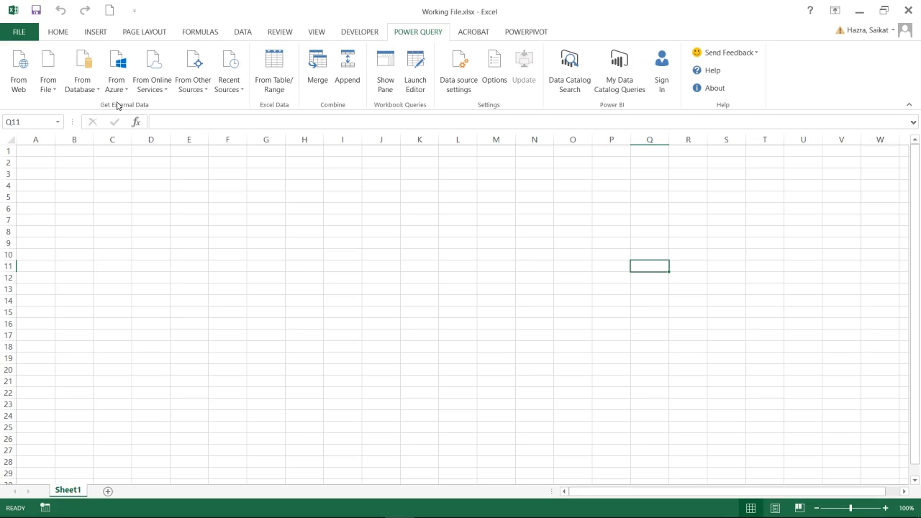
Import the TacomaSales1 table from the AMS_Sales_1.xlsx workbook and open it for editing in the Query Editor
left_click(54, 92)
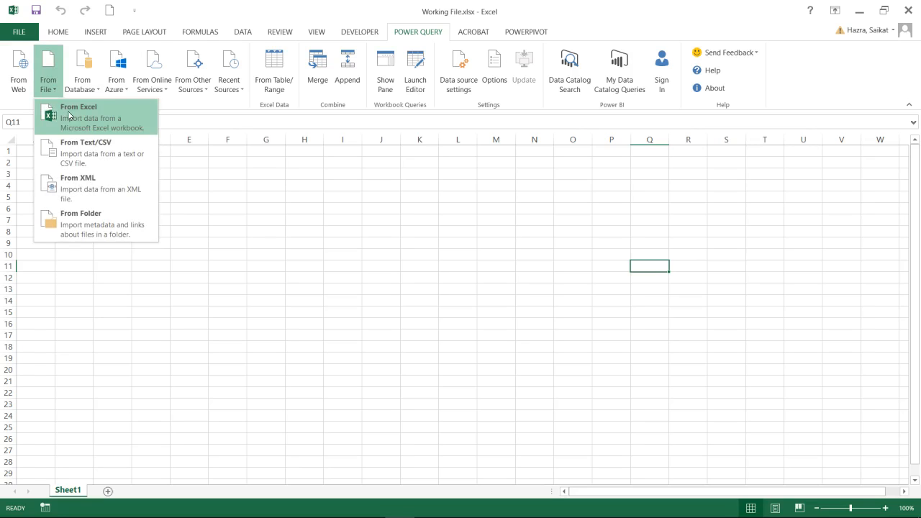
left_click(70, 116)
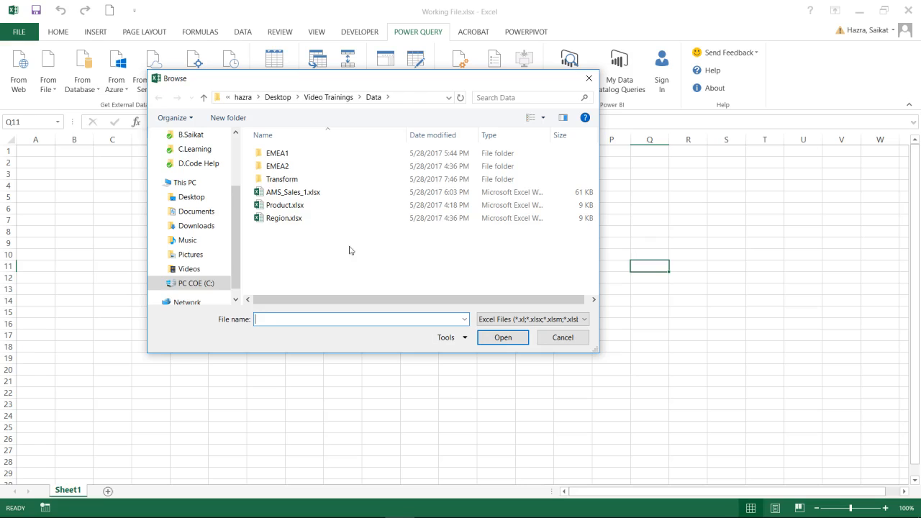
double_click(300, 193)
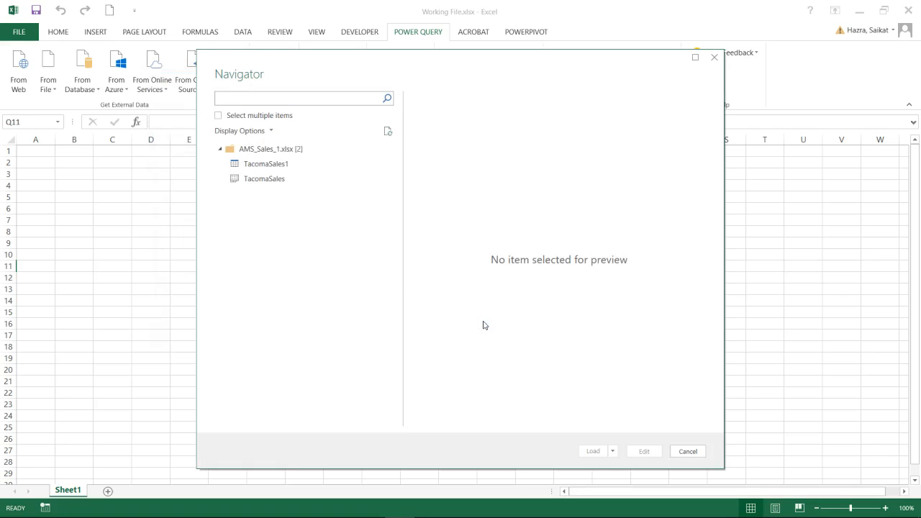
left_click(263, 183)
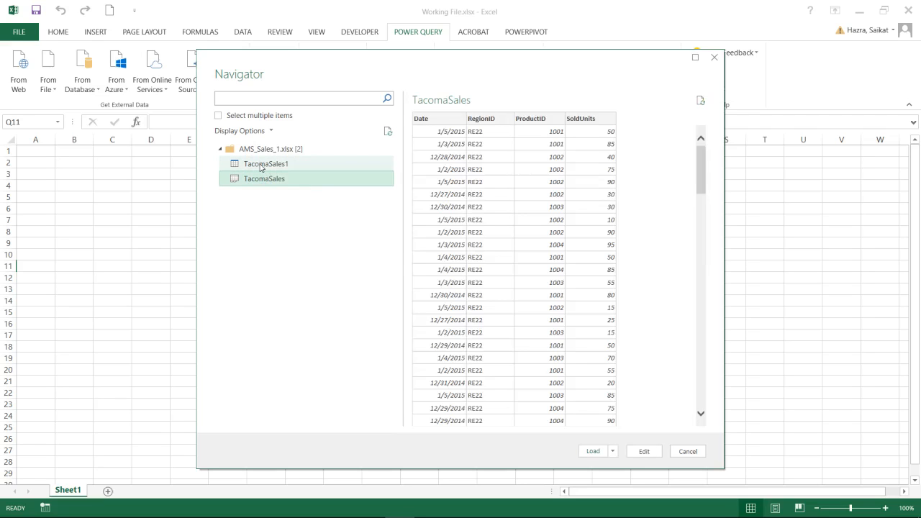
left_click(262, 166)
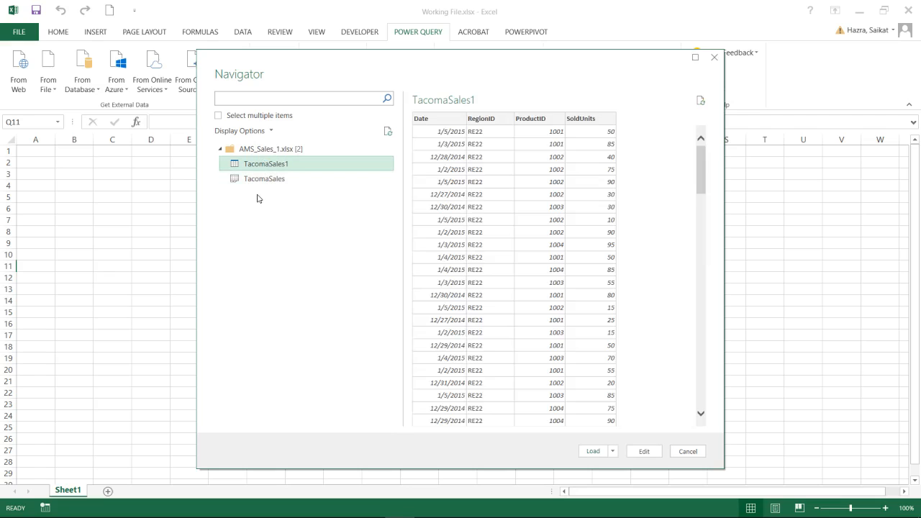
left_click(259, 181)
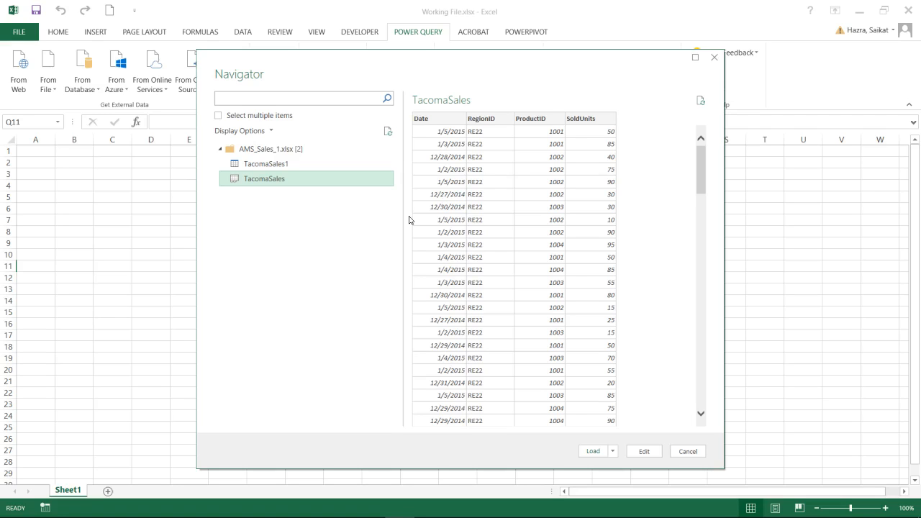
left_click(273, 167)
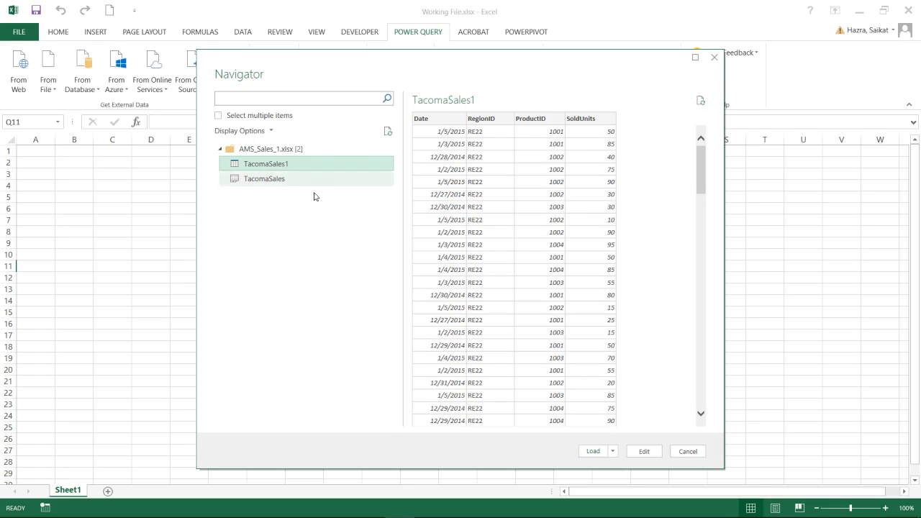
left_click(645, 452)
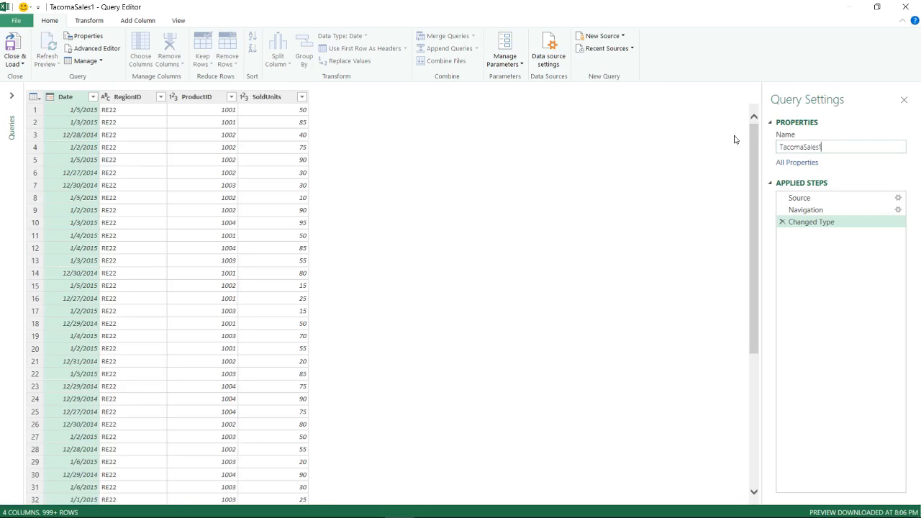
Rename the query as AMS_Sales1
left_click_drag(825, 145, 735, 152)
type("AMS_Sales1")
Close the Query Editor and load the AMS_Sales1 query to the workbook as a connection only
left_click(20, 65)
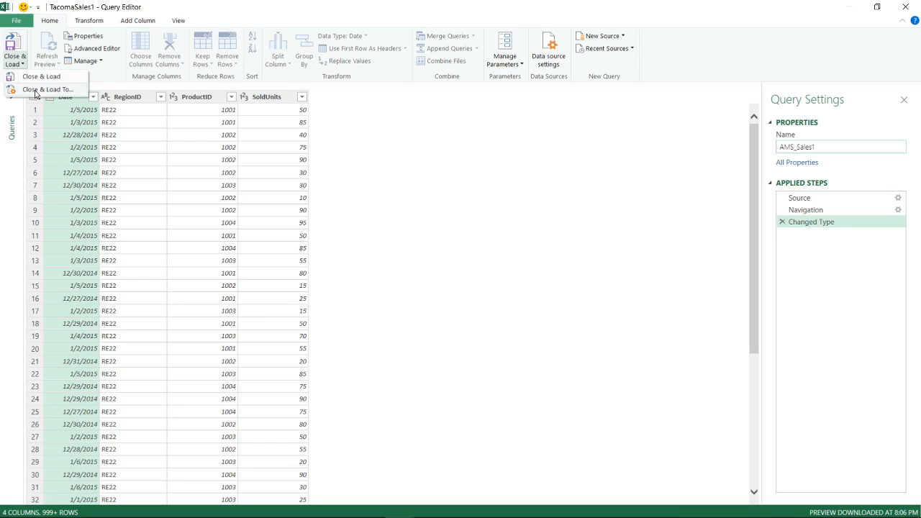
left_click(36, 89)
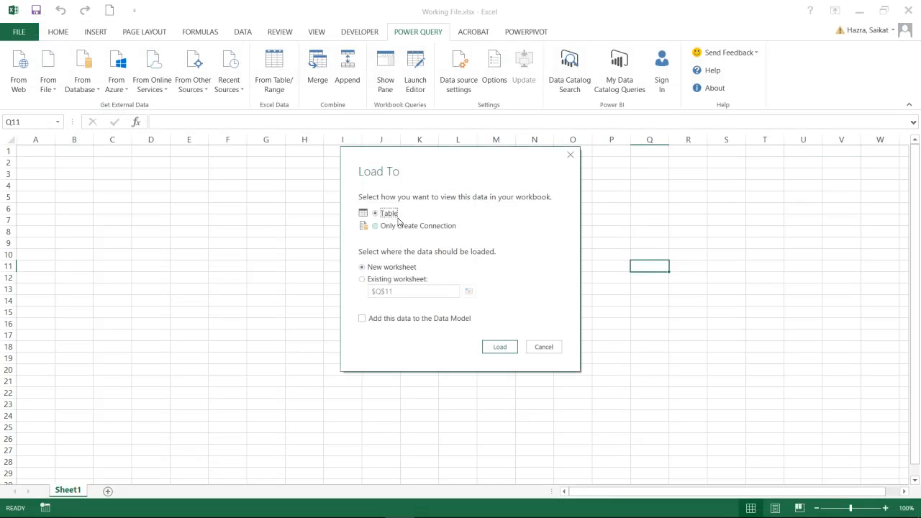
left_click(364, 281)
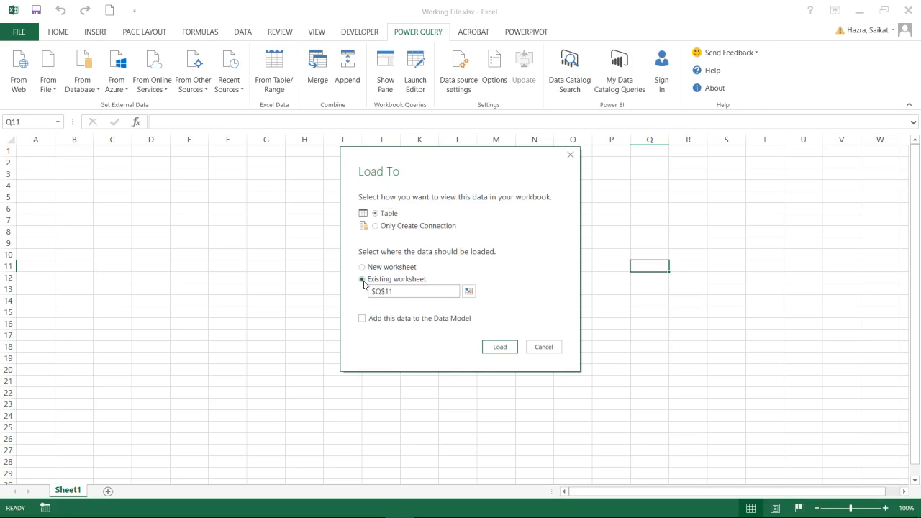
left_click(375, 227)
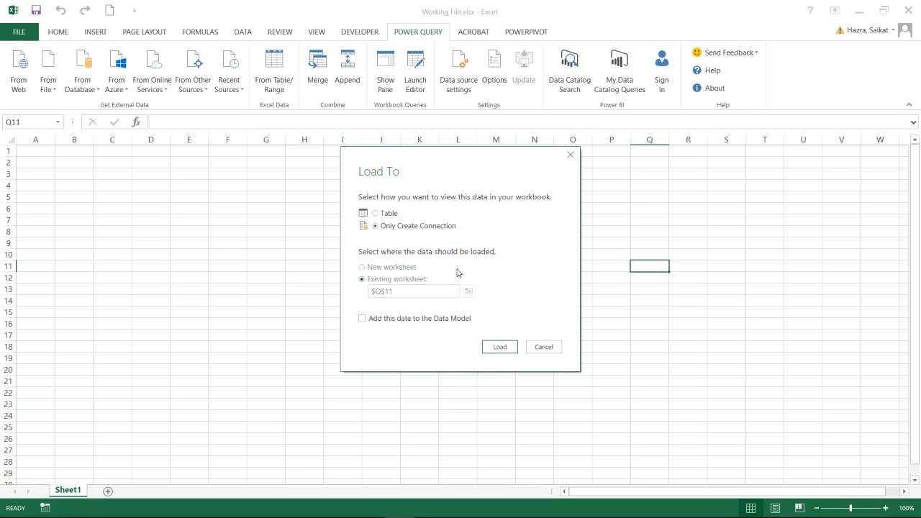
left_click(507, 347)
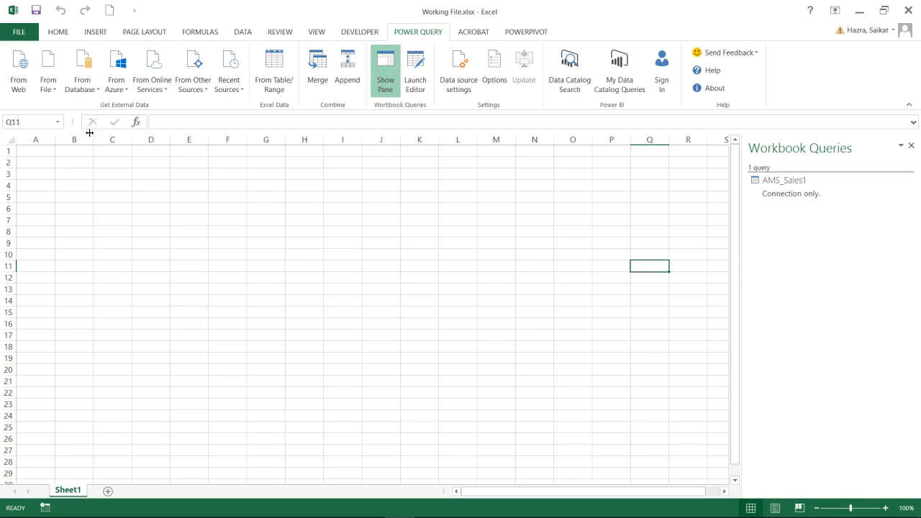
Import the AMS_Sales_2.txt text file and load it as a connection-only query
left_click(50, 90)
left_click(79, 114)
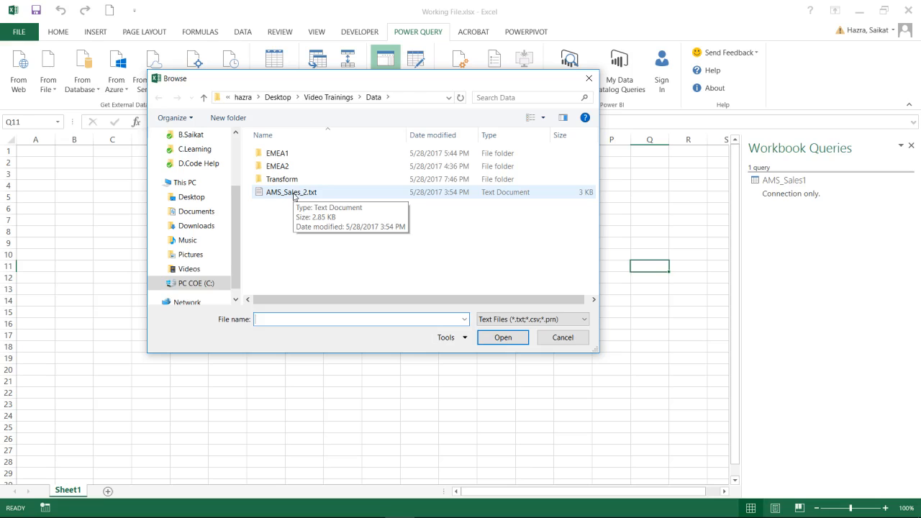
double_click(293, 193)
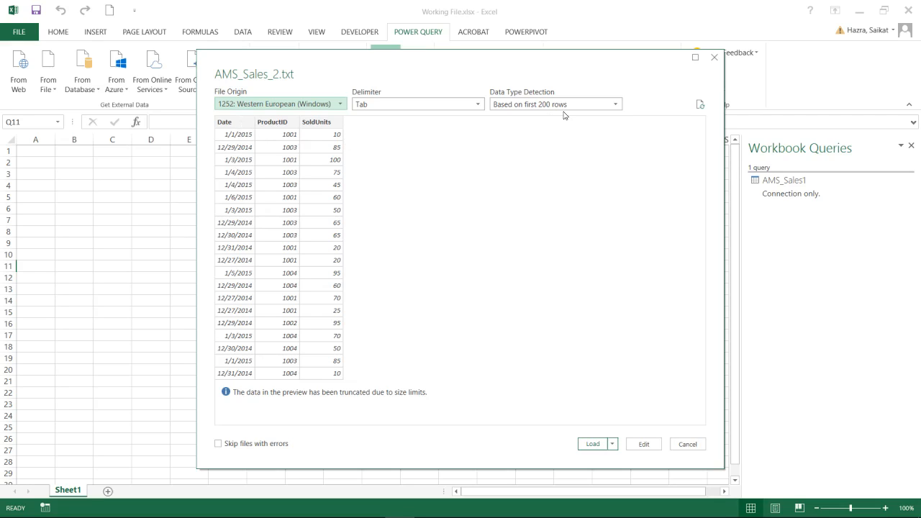
left_click(613, 444)
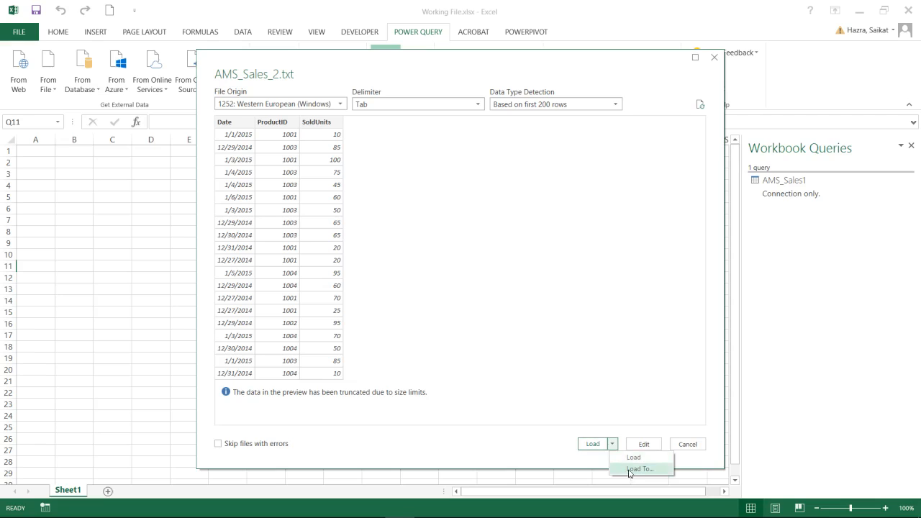
left_click(631, 472)
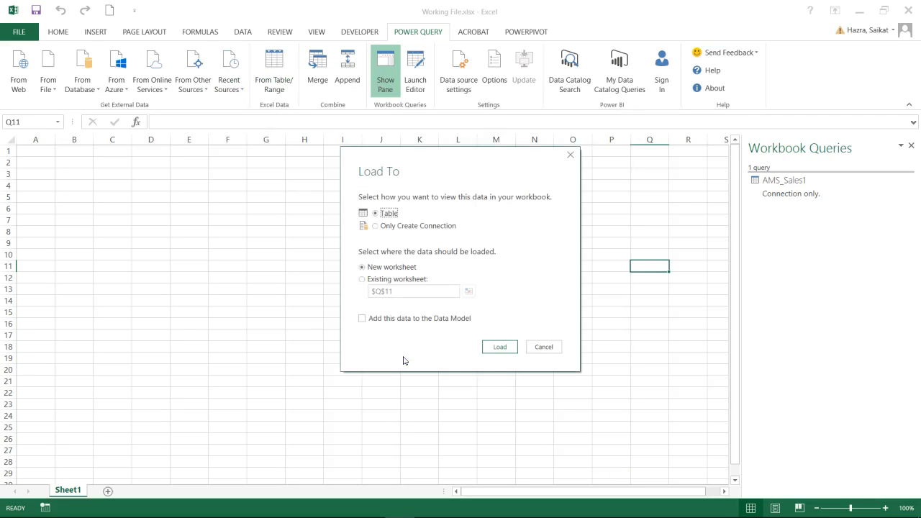
left_click(375, 226)
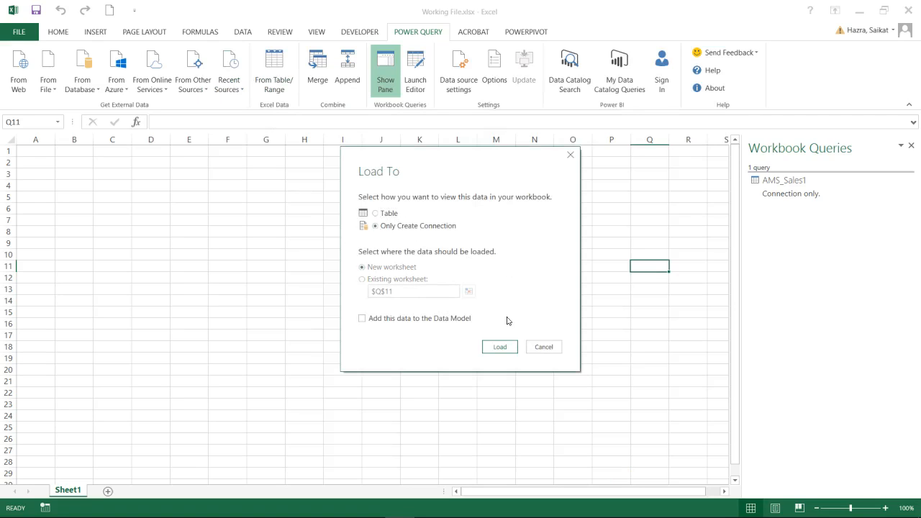
left_click(507, 347)
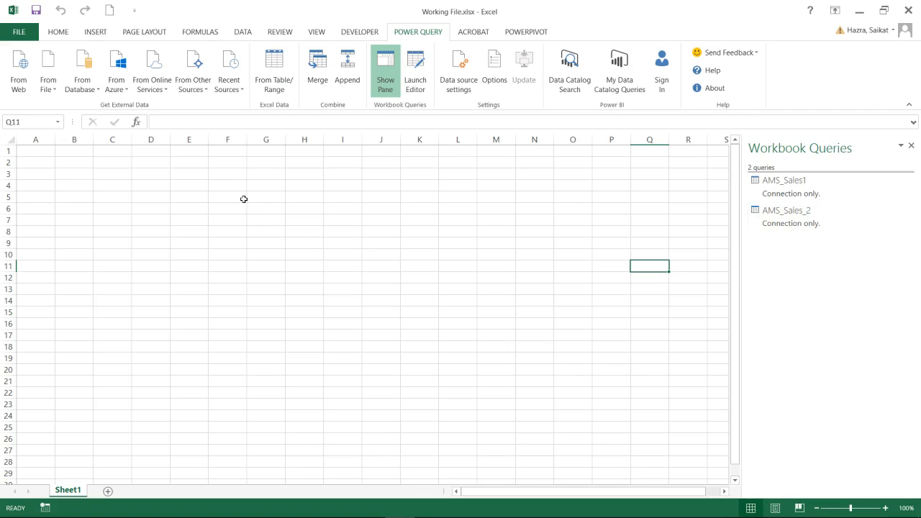
Import the APJ table from the APJ_Sales.accdb Access database and load it as a connection-only query
left_click(91, 85)
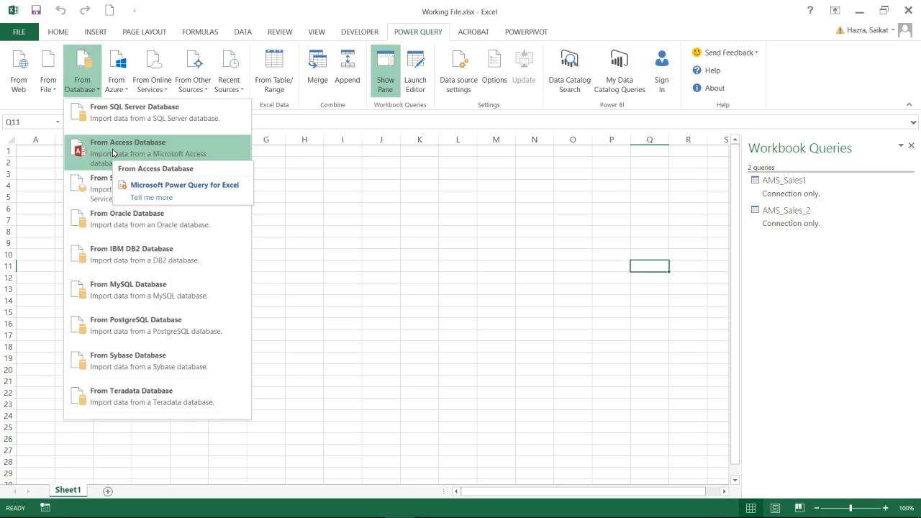
left_click(113, 152)
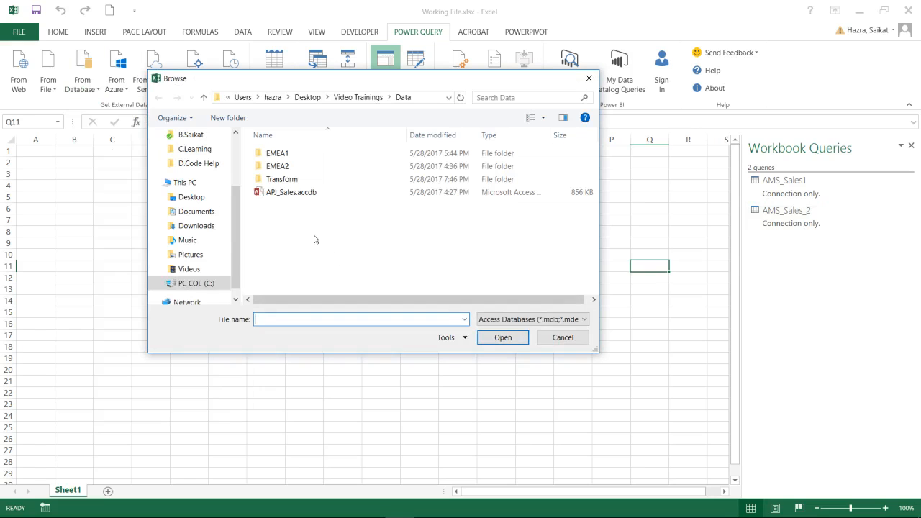
left_click(293, 193)
double_click(290, 195)
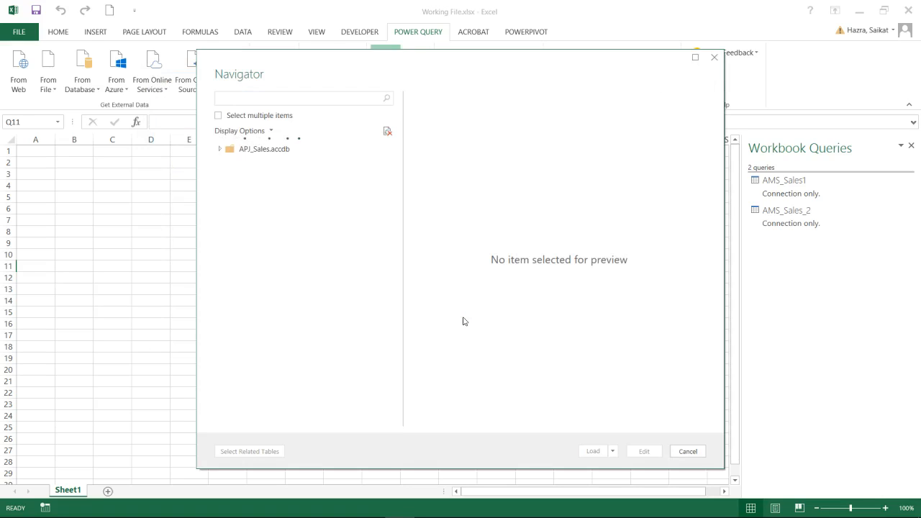
left_click(252, 164)
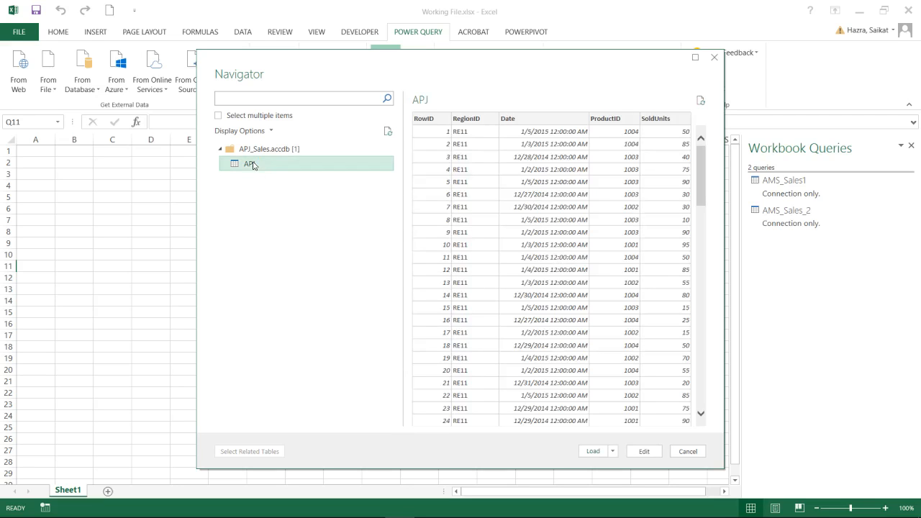
left_click(615, 451)
left_click(631, 477)
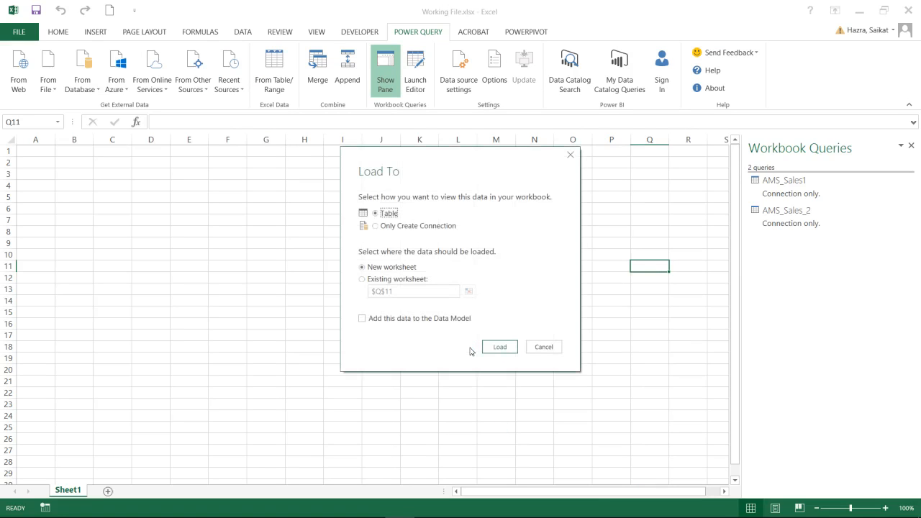
left_click(376, 227)
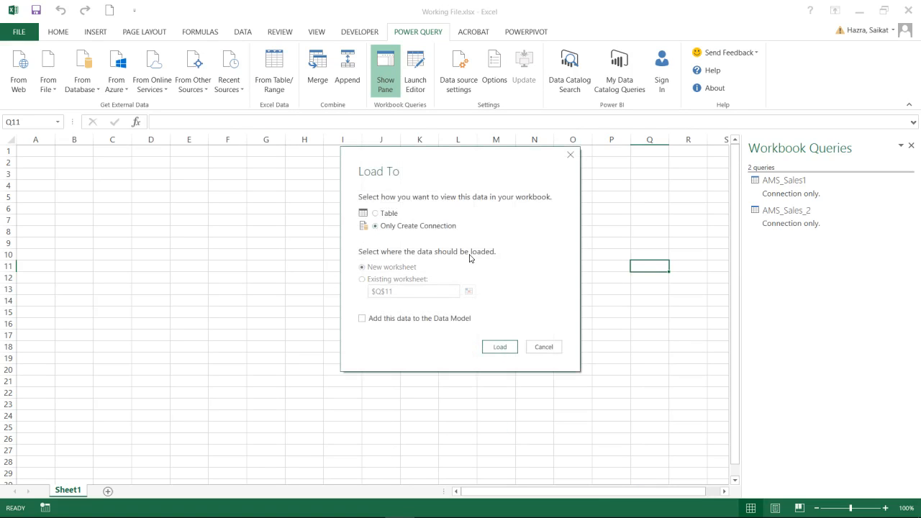
left_click(501, 349)
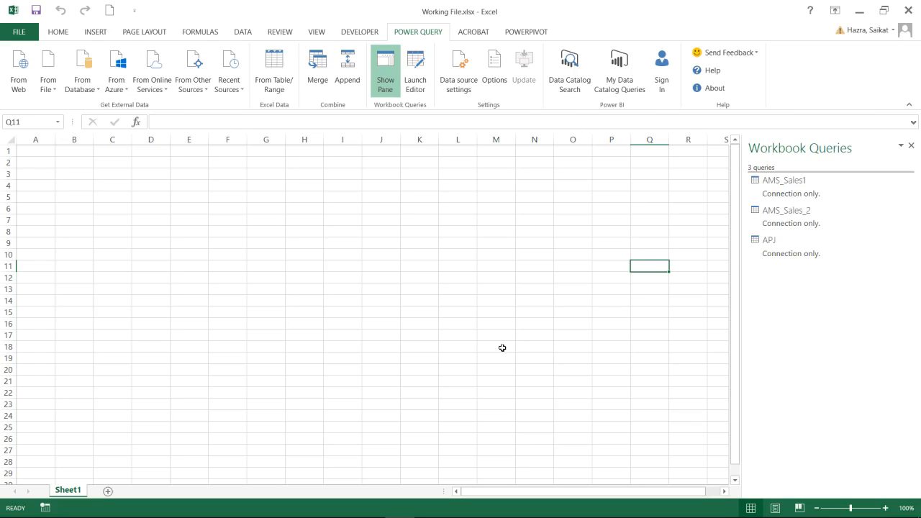
mouse_move(418, 515)
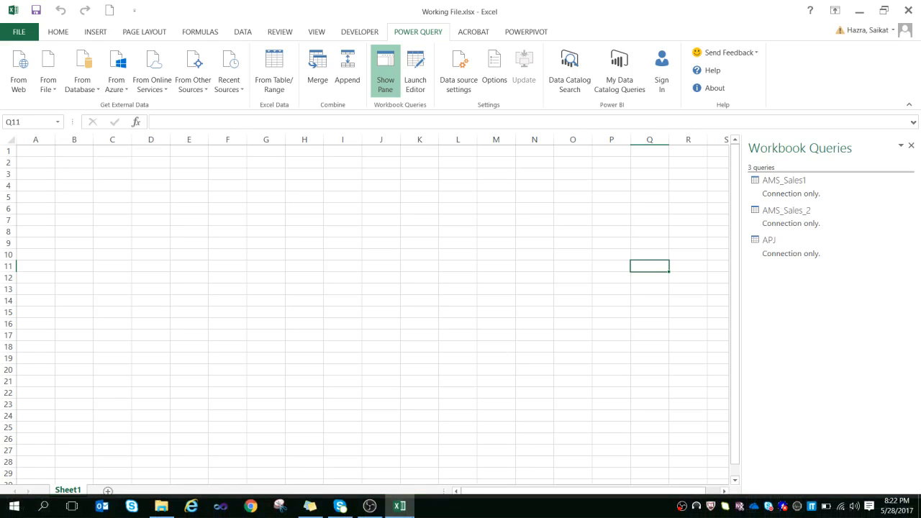